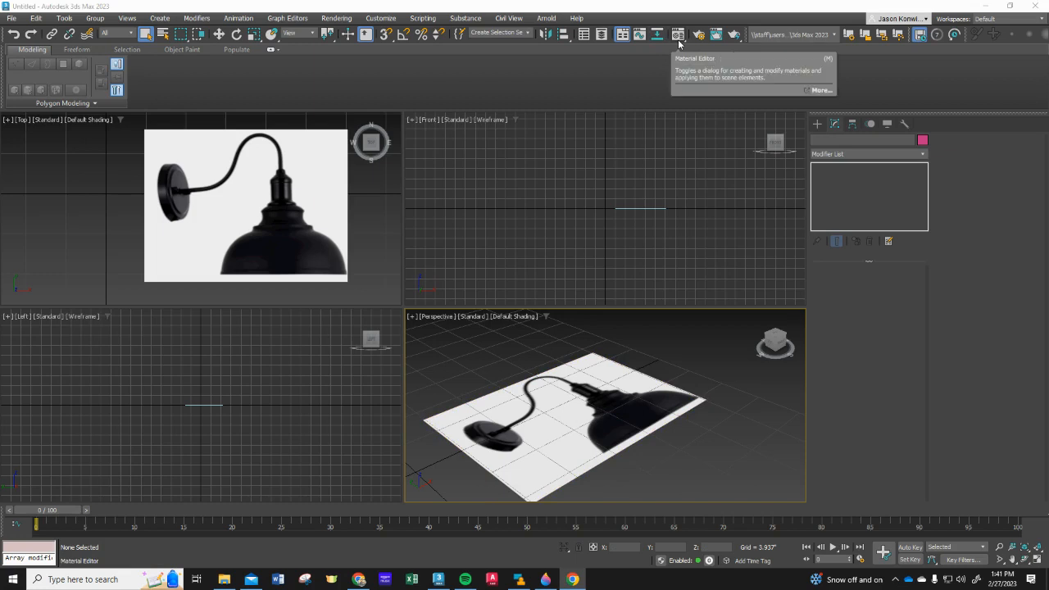
- Delete the existing reference plane with the wall sconce image from the scene
left_click(305, 185)
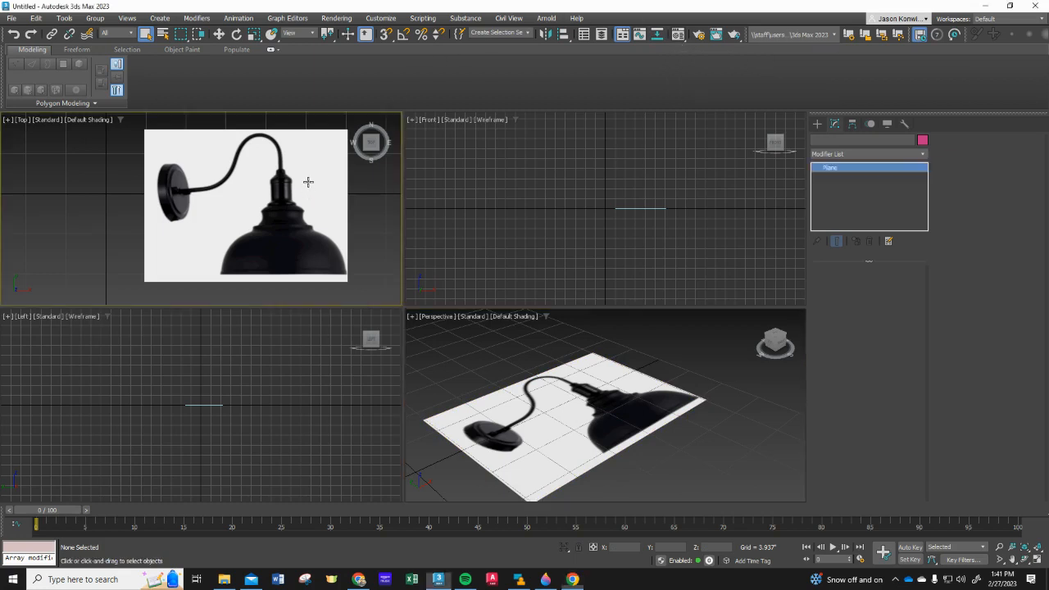
left_click(589, 394)
key("Delete")
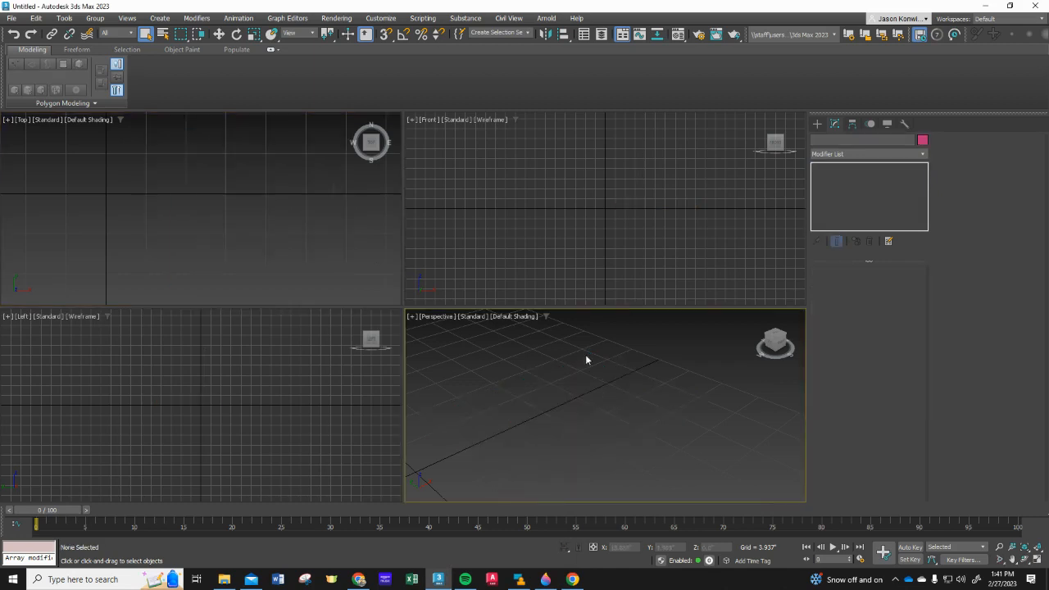
- Start the Plane primitive and check that the display units use US Standard Decimal Inches
left_click(818, 125)
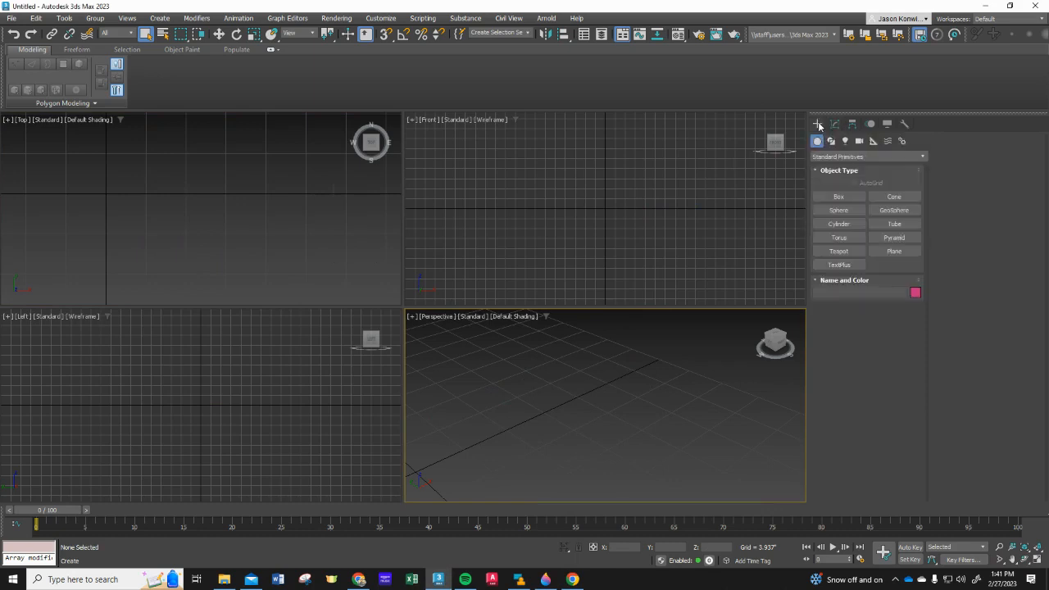
left_click(899, 251)
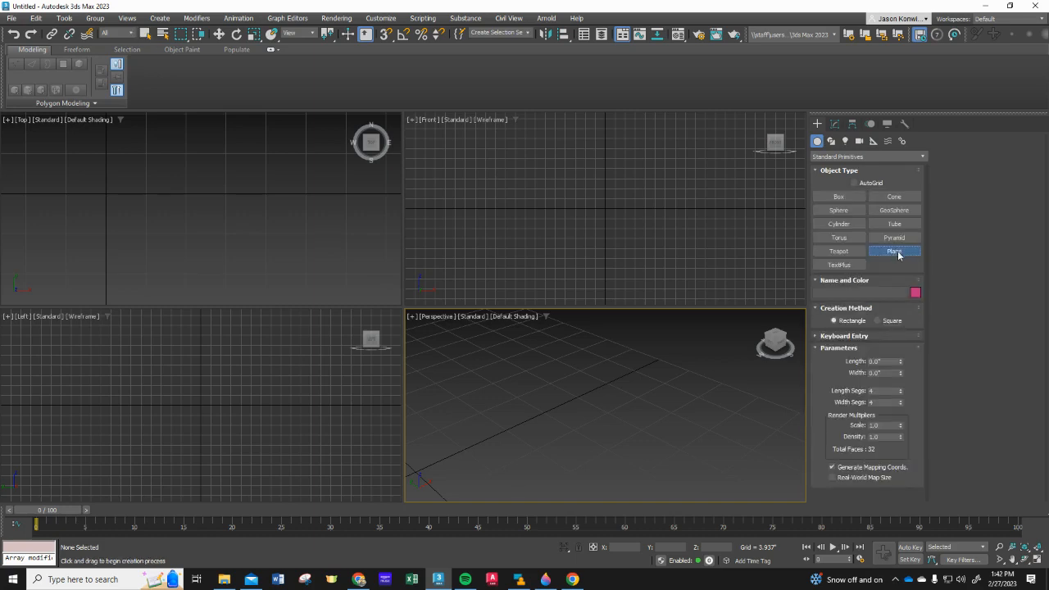
scroll(481, 428, "down", 2)
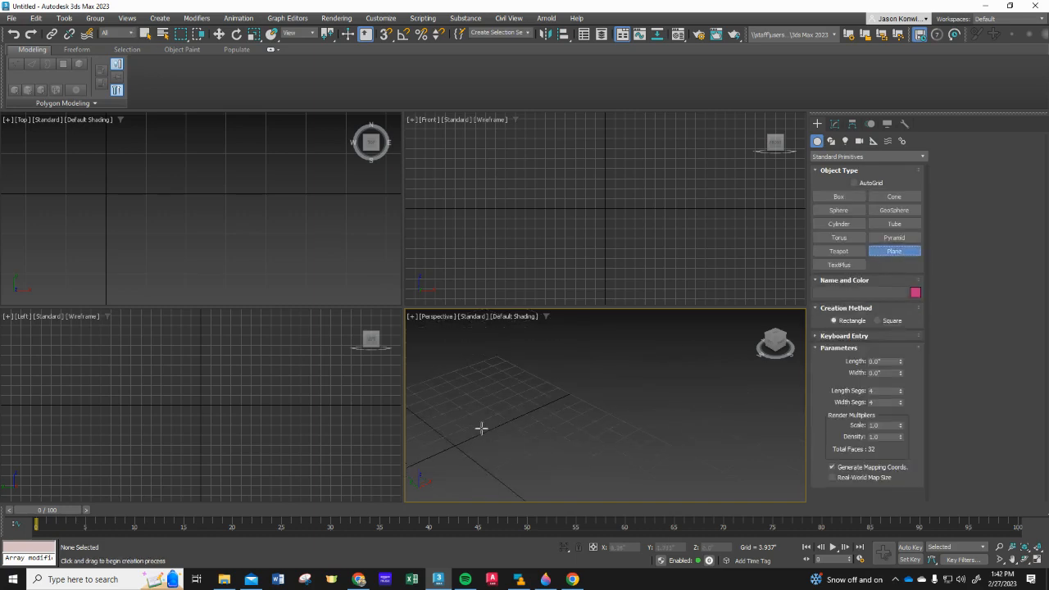
middle_click_drag(453, 442, 539, 393)
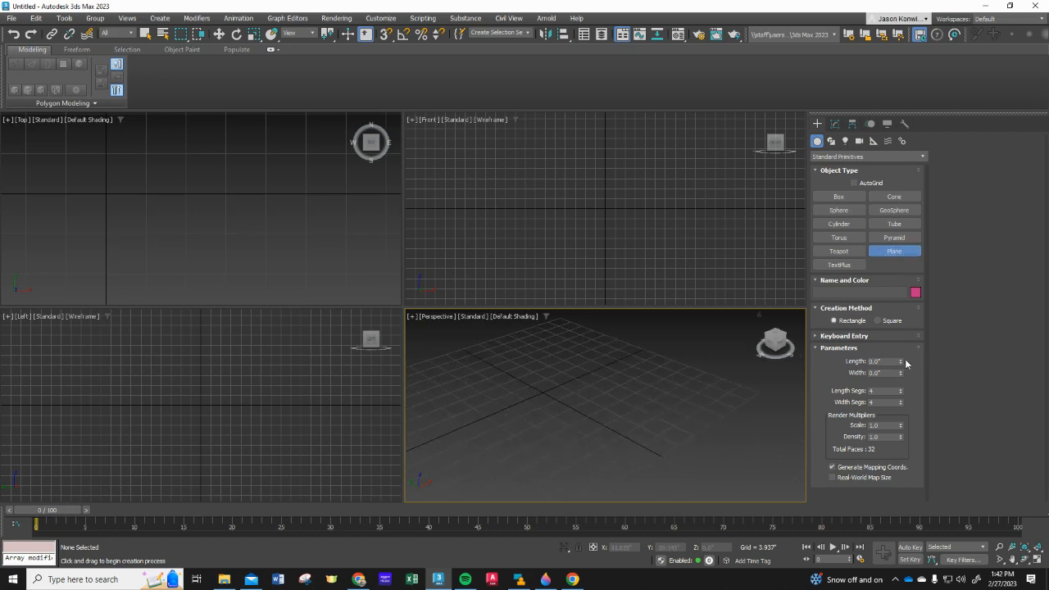
left_click(390, 20)
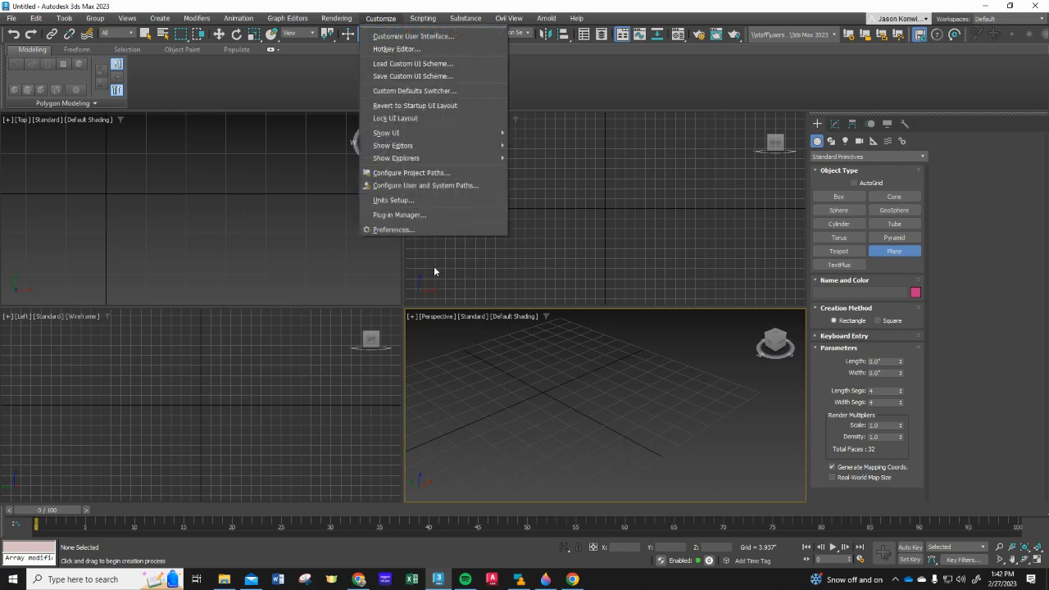
left_click(401, 201)
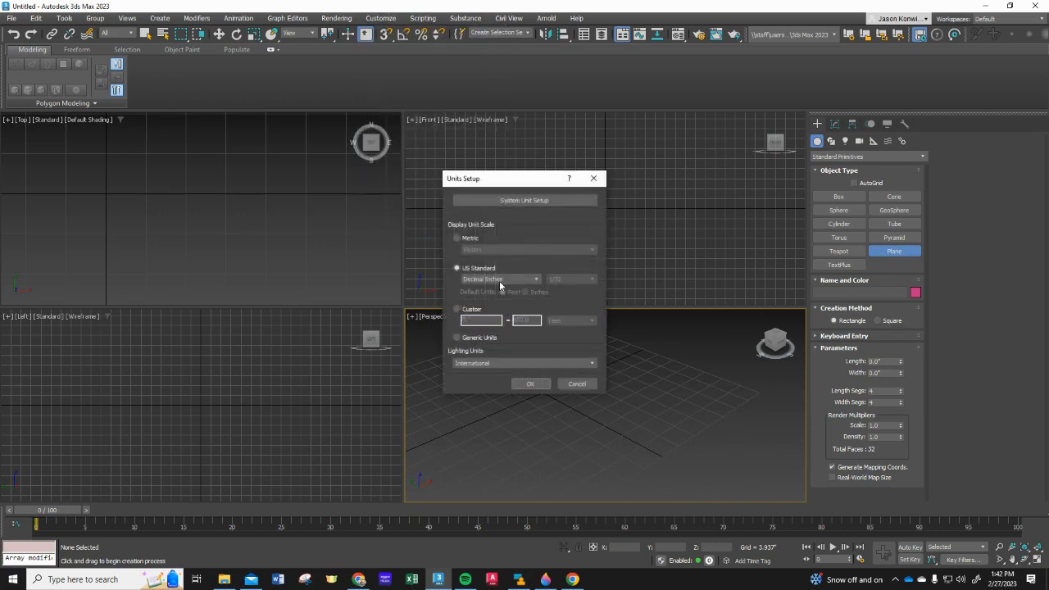
left_click(541, 384)
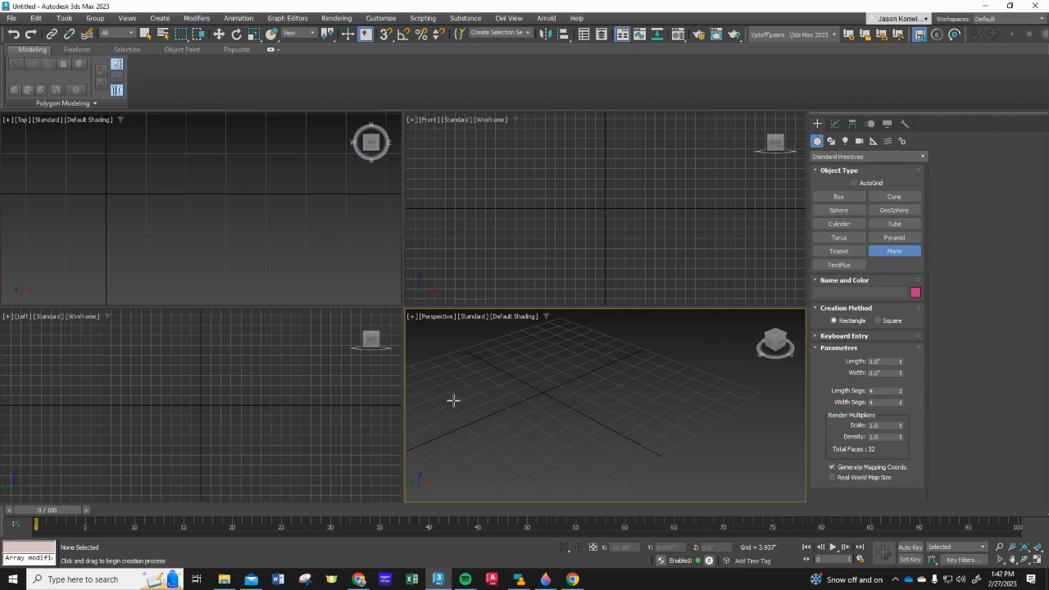
- Draw a plane over the origin in the perspective view and set its length to 20 inches and width to 15 inches
scroll(185, 232, "down", 3)
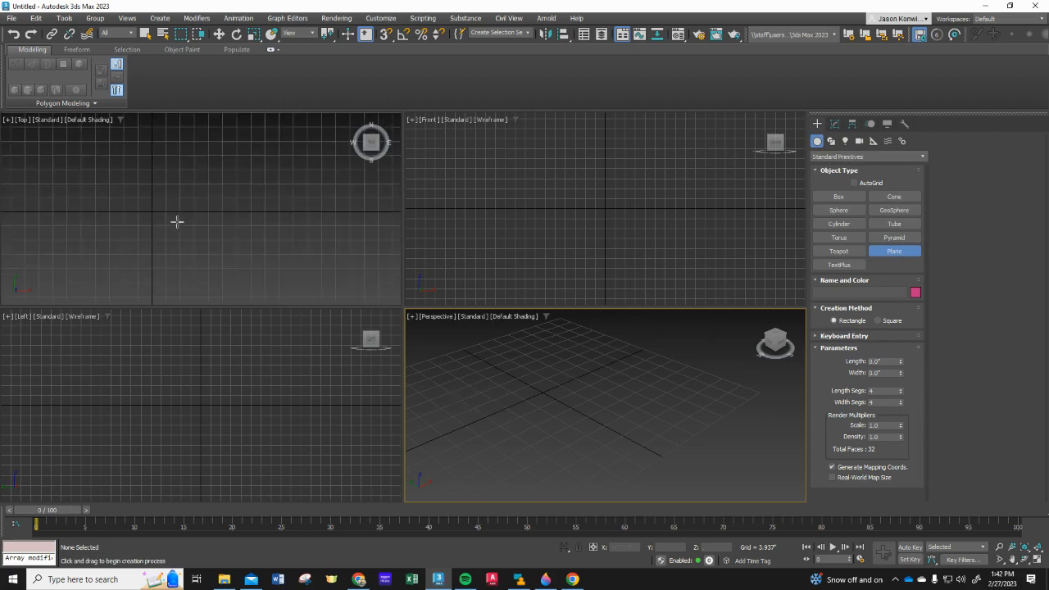
scroll(144, 216, "down", 2)
middle_click_drag(143, 216, 235, 216)
scroll(235, 228, "up", 2)
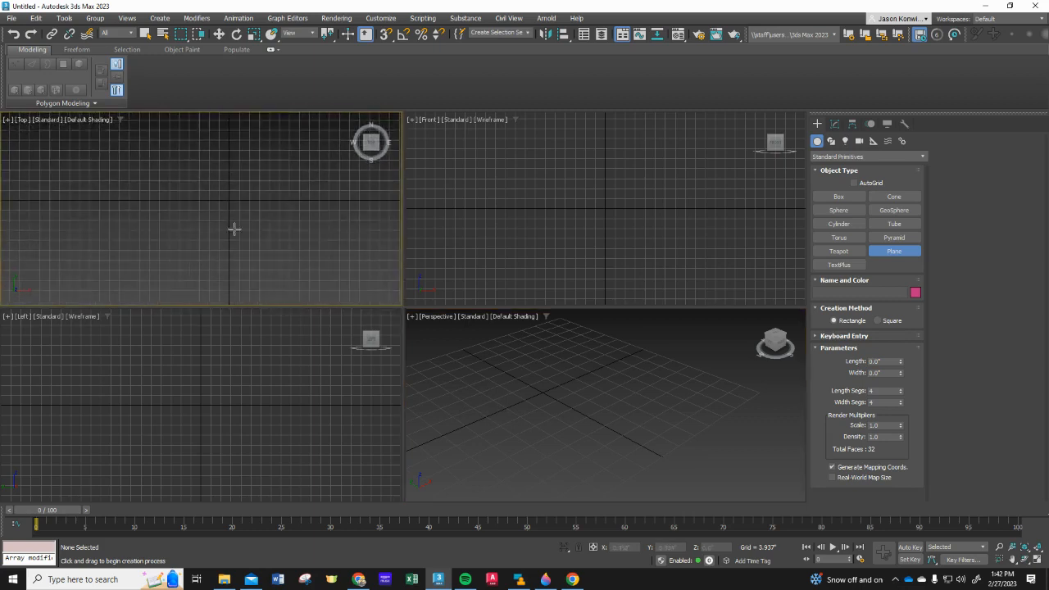
left_click_drag(461, 390, 633, 394)
double_click(890, 361)
type("20")
key("Return")
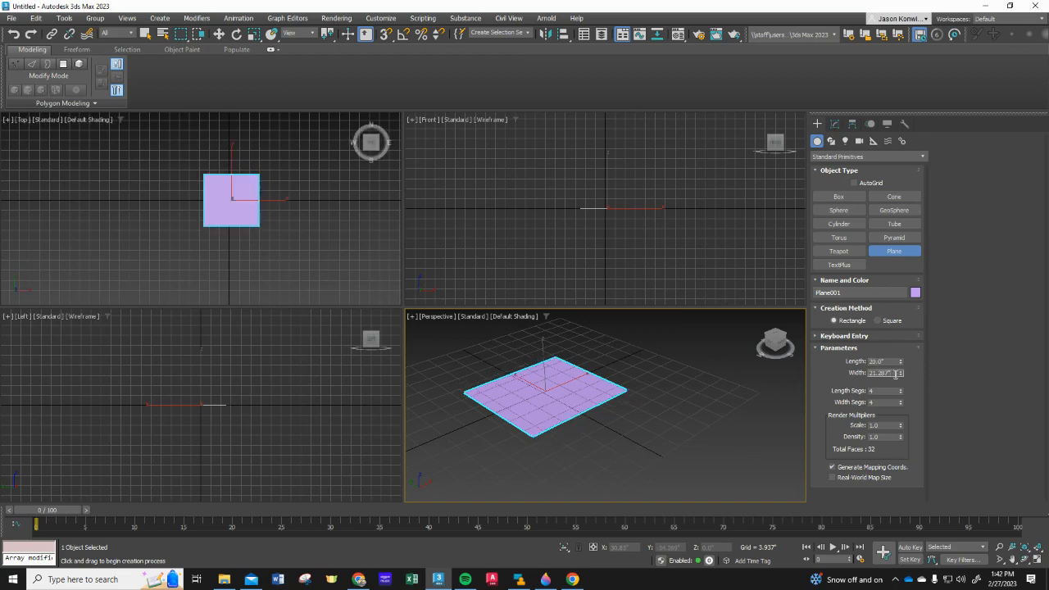
type("15")
key("Return")
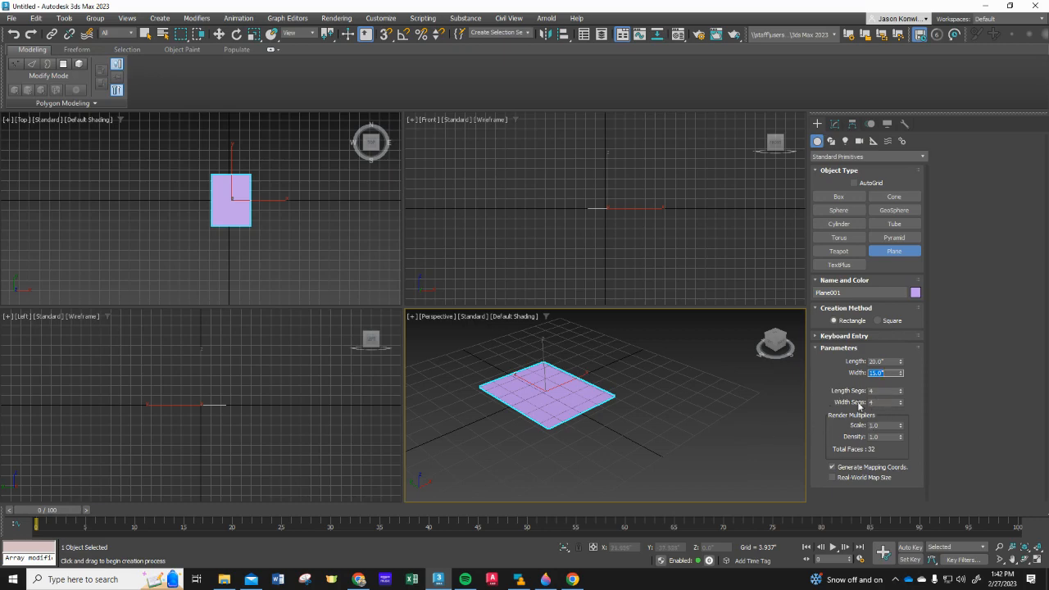
- Change the plane's length to 15 inches and its width to 20 inches
left_click_drag(888, 362, 836, 363)
left_click(891, 374)
mouse_move(607, 443)
middle_mouse_down("alt")
mouse_move(656, 423)
mouse_move(665, 440)
mouse_move(653, 466)
mouse_move(582, 440)
mouse_move(564, 458)
mouse_move(590, 455)
middle_mouse_up("alt")
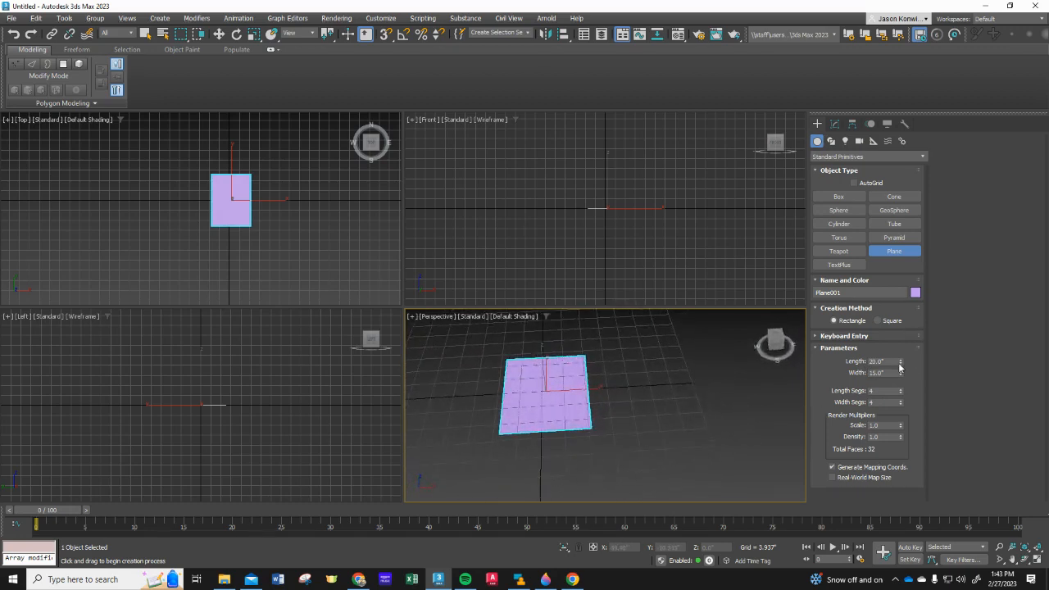
left_click(887, 361)
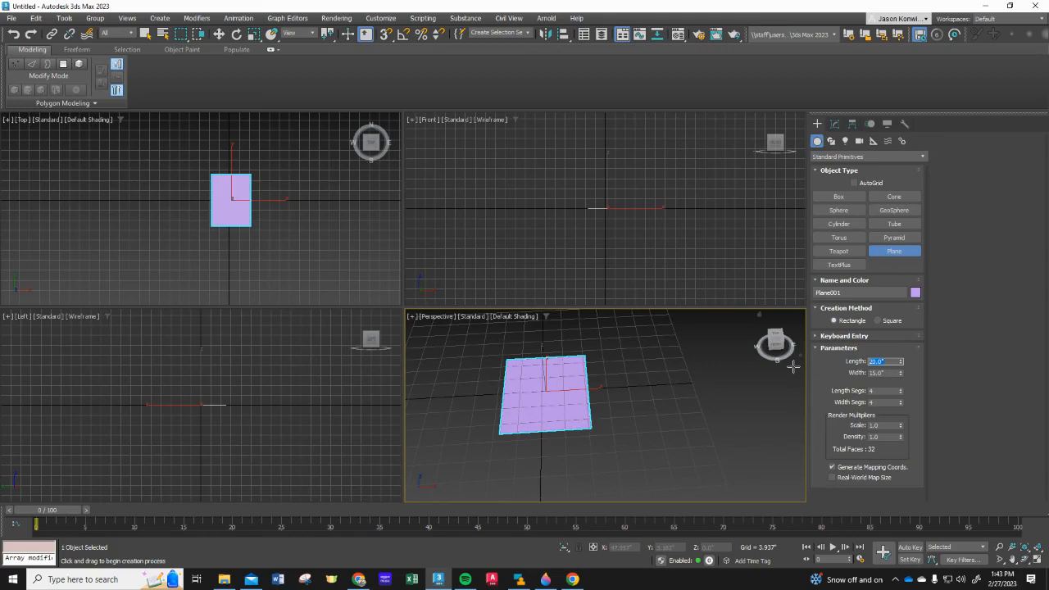
type("15")
left_click(895, 373)
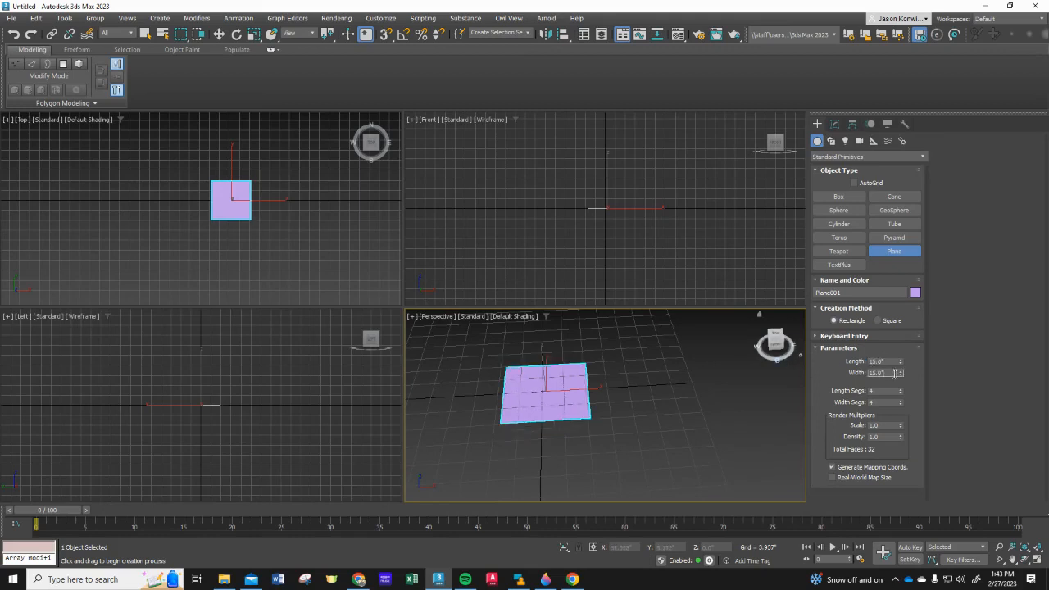
type("20")
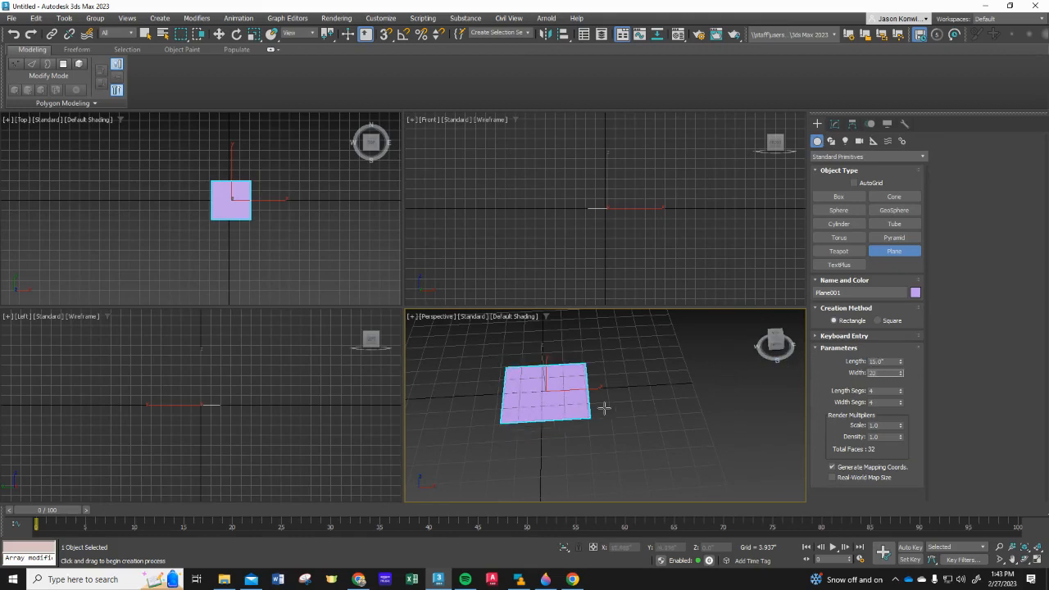
left_click(642, 396)
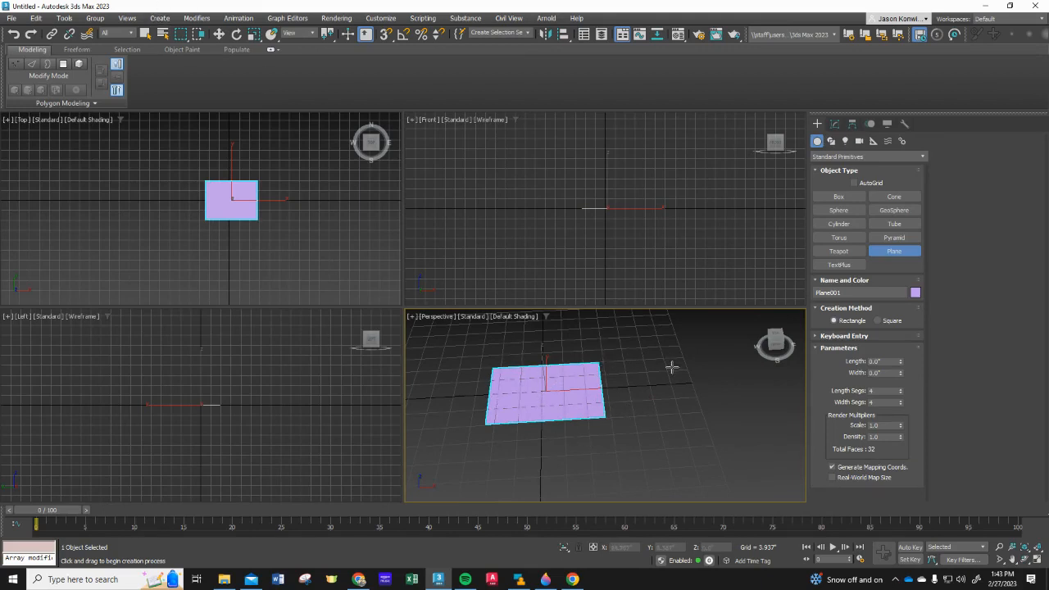
middle_click_drag(671, 366, 721, 385, "alt")
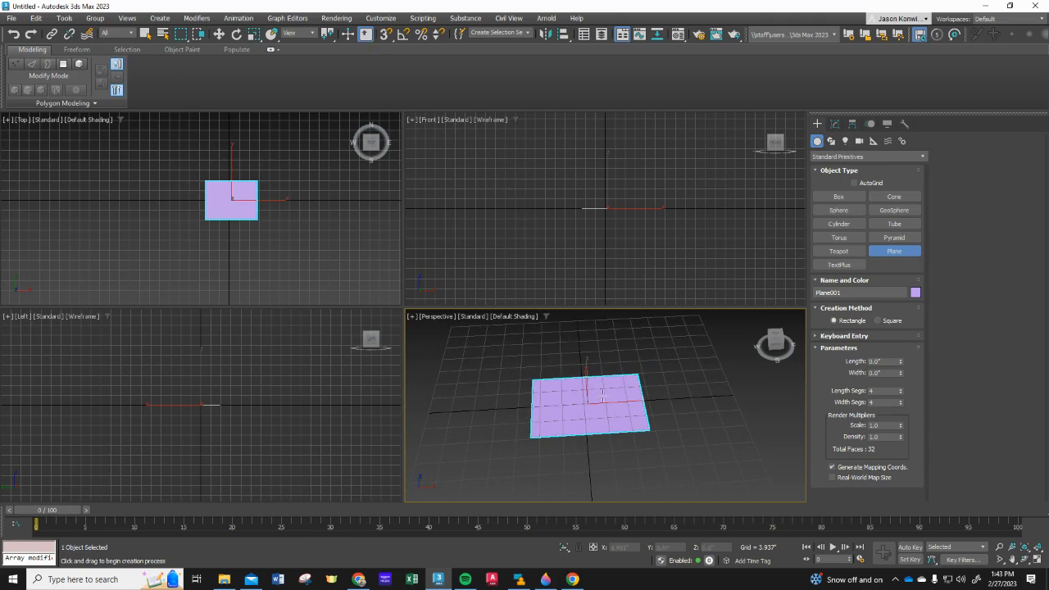
- Look up where the gooseneck wall sconce PNG is stored in the Project 4 Files - Polygon Modeling folder
left_click(224, 579)
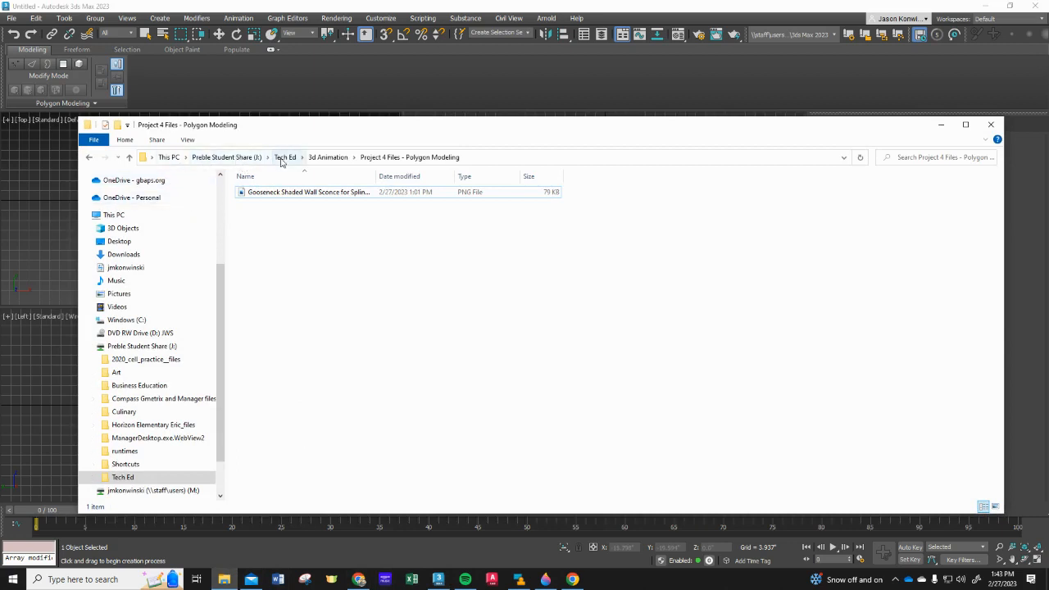
left_click(328, 579)
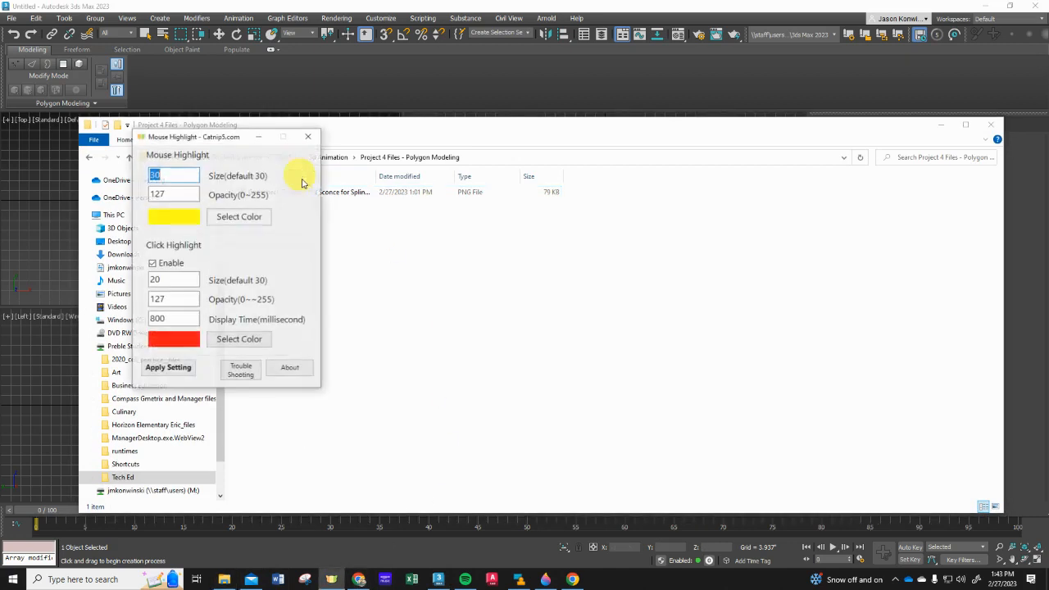
left_click(242, 140)
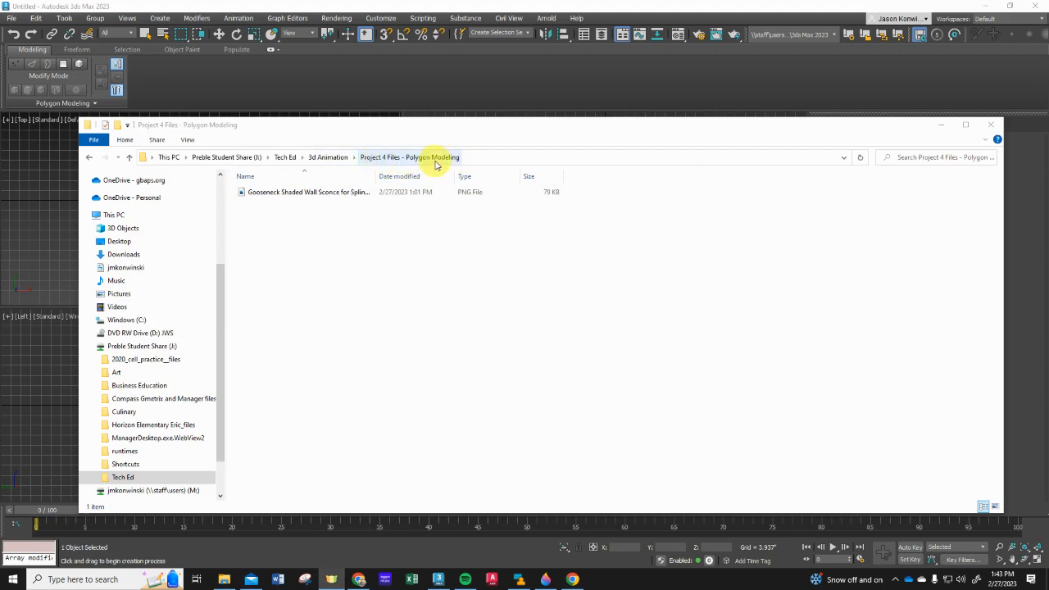
left_click(942, 125)
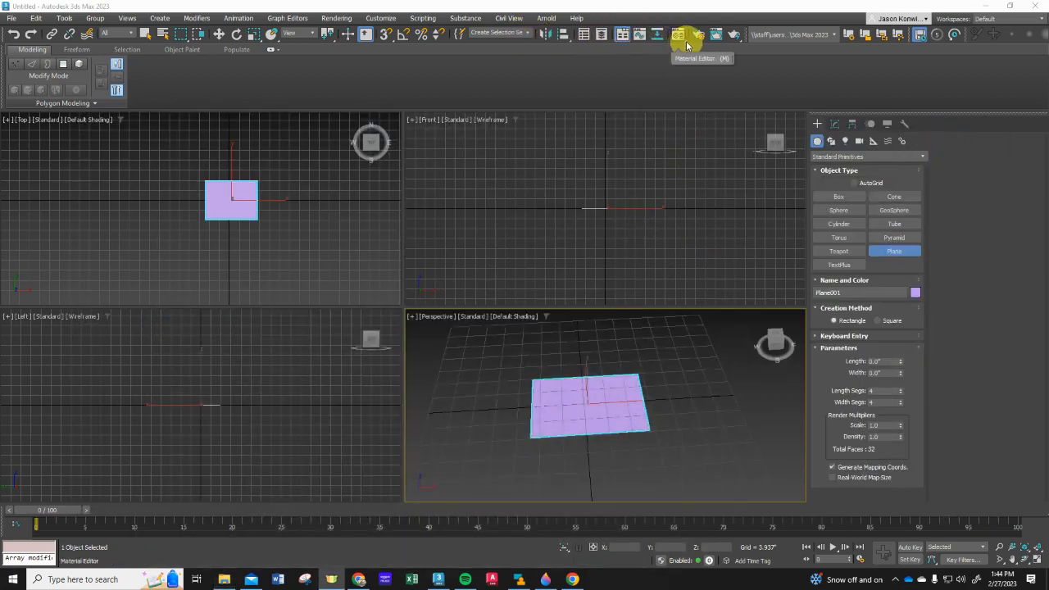
left_click_drag(686, 43, 680, 71)
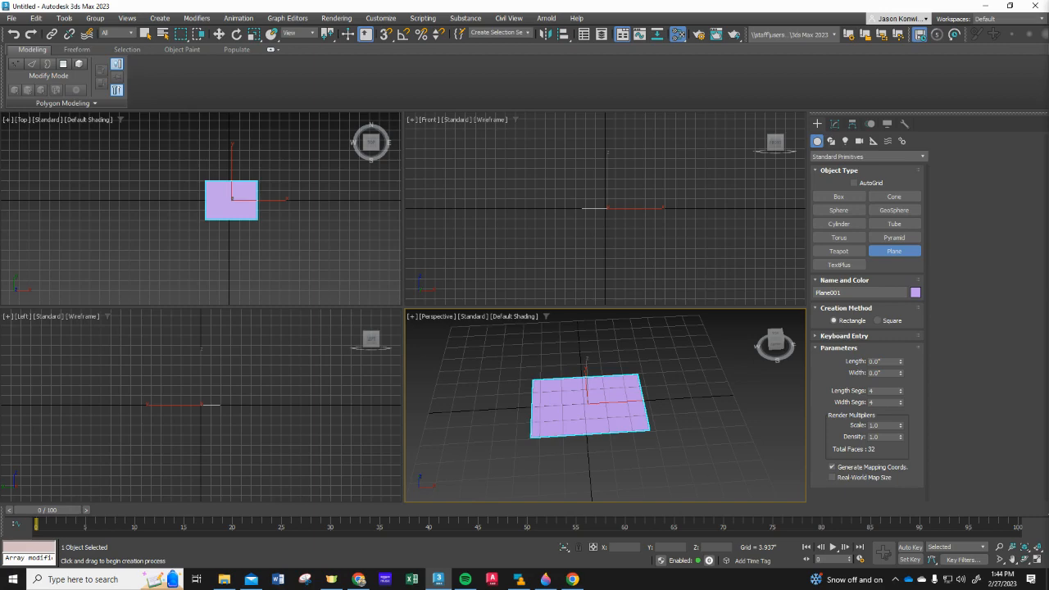
left_click_drag(1045, 104, 243, 28)
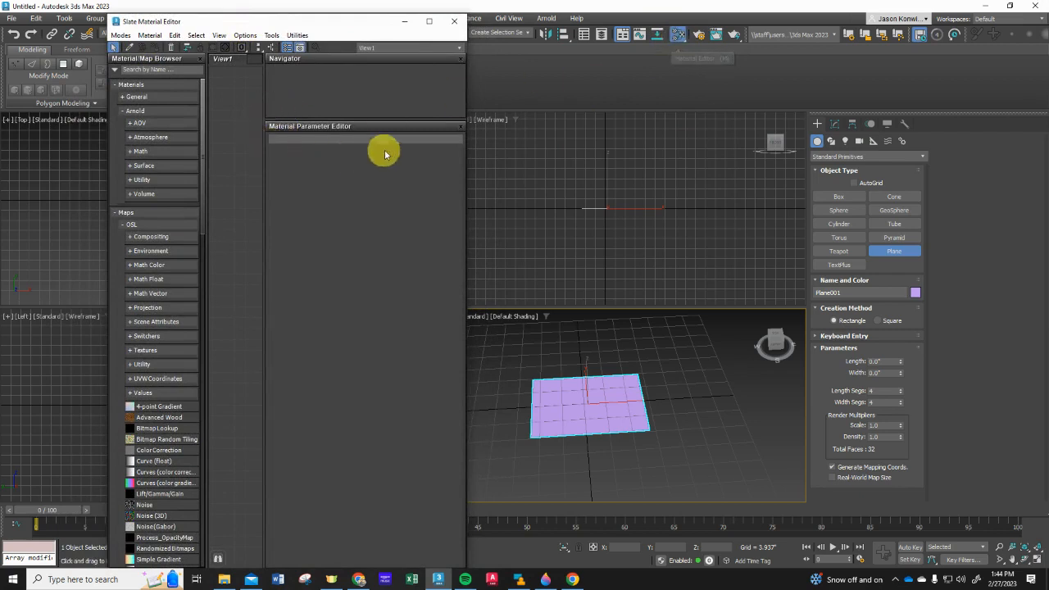
left_click(466, 196)
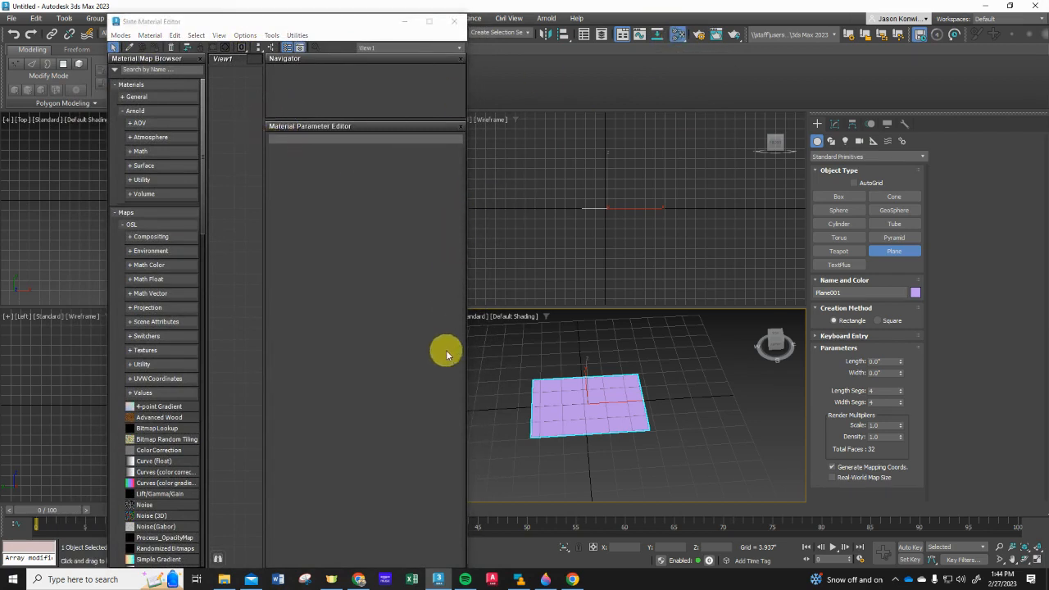
left_click(457, 22)
- In the compact Material Editor, select the 02 - Default material and choose a bitmap for its Base Color map
left_click(678, 33)
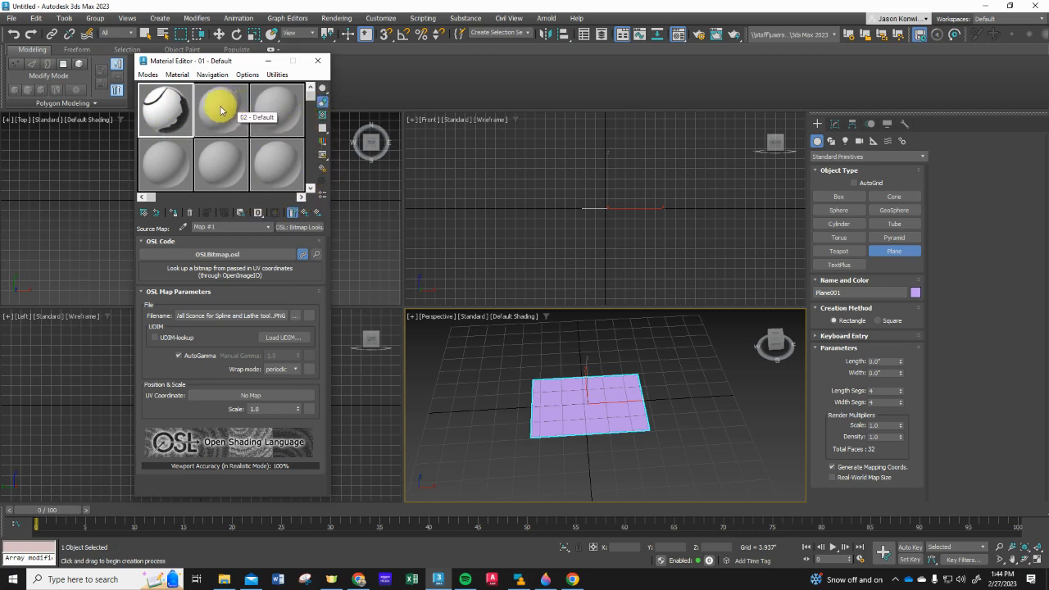
left_click(220, 110)
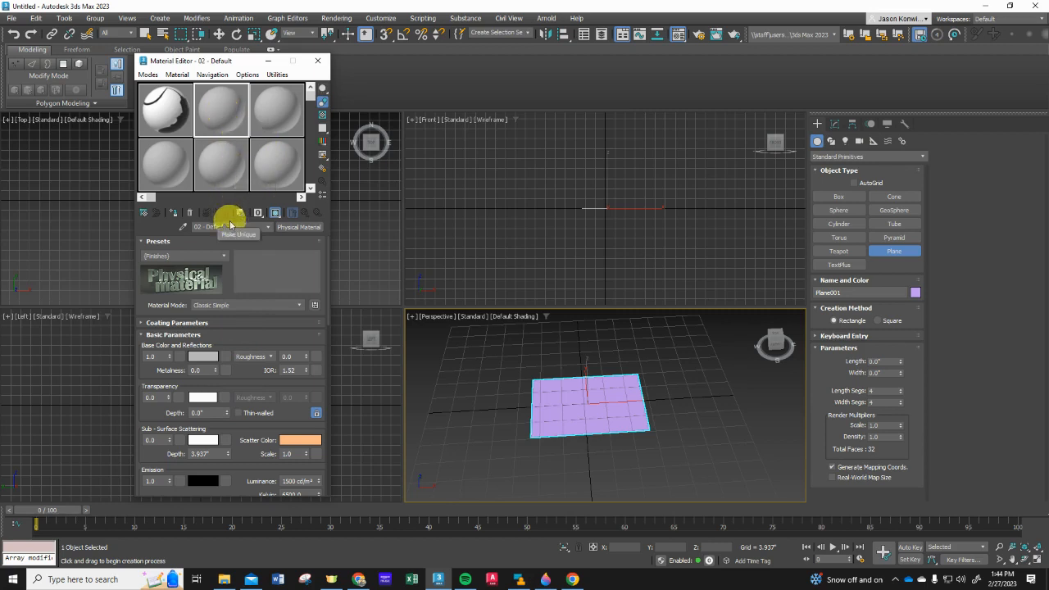
scroll(229, 329, "down", 3)
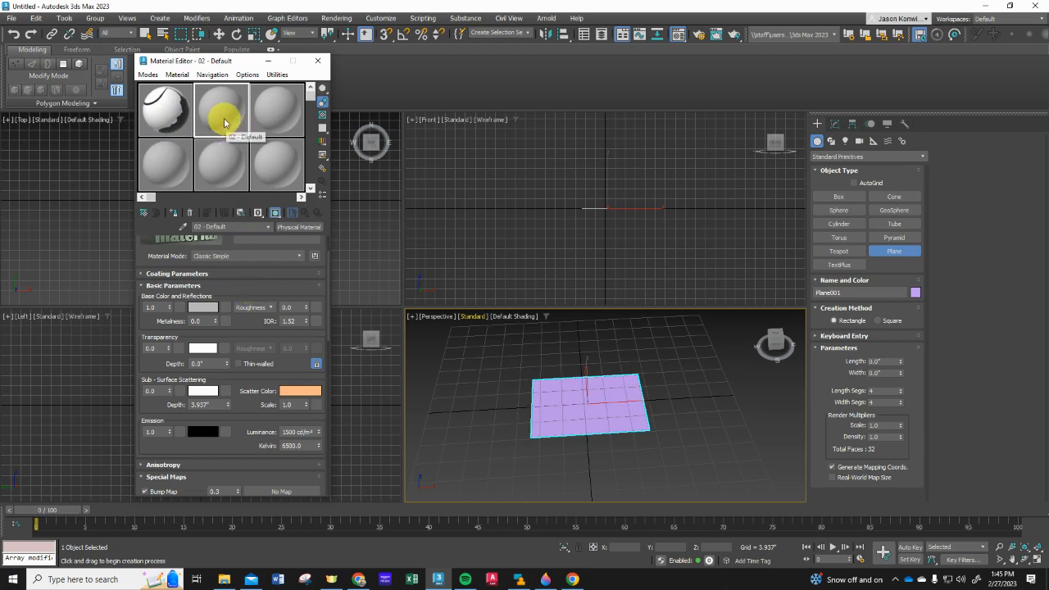
scroll(257, 328, "down", 5)
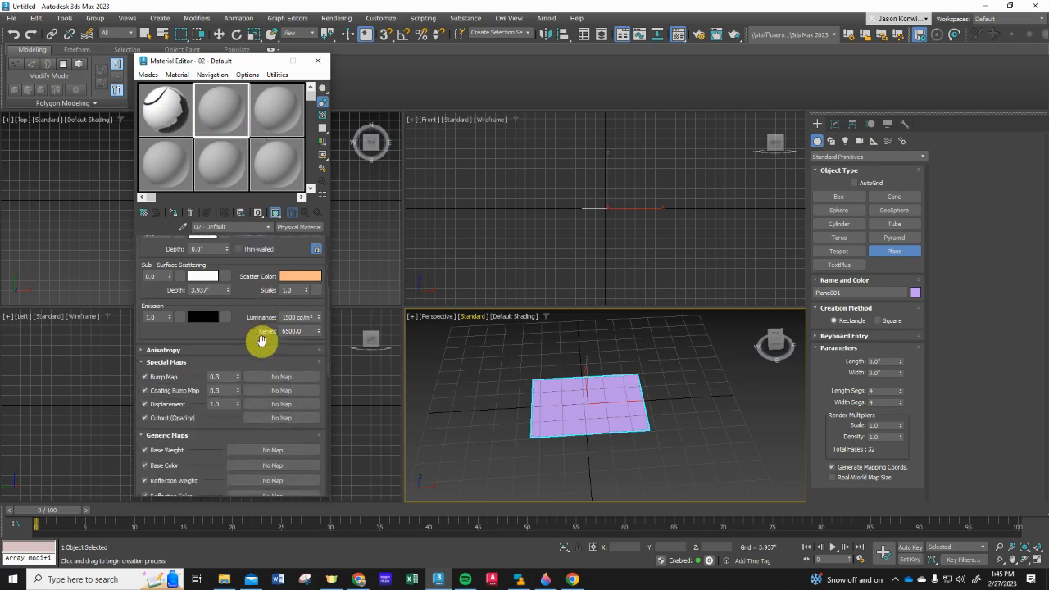
scroll(256, 345, "down", 1)
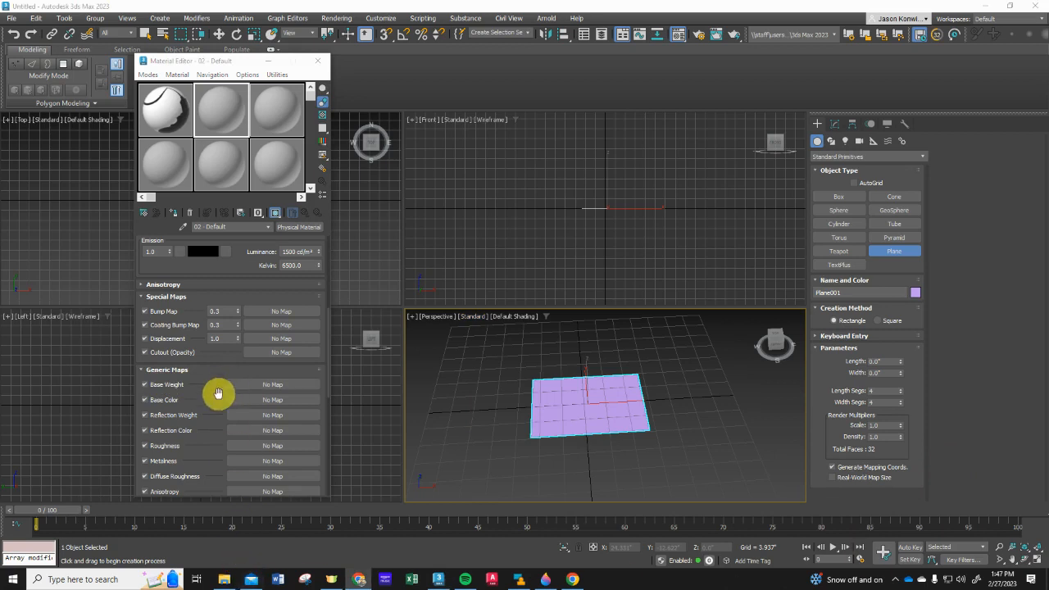
scroll(216, 387, "down", 1)
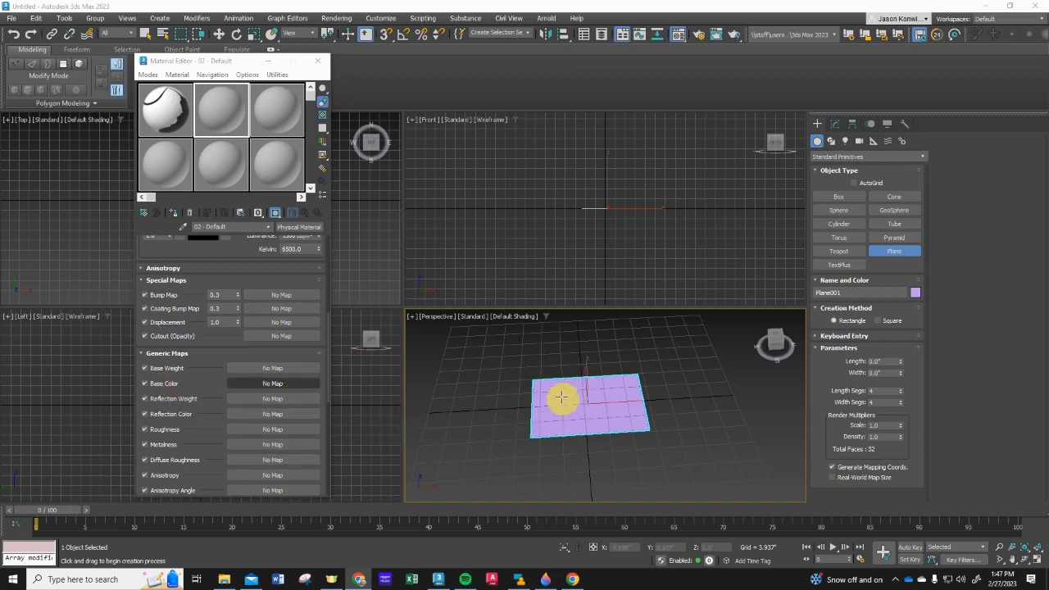
left_click(273, 383)
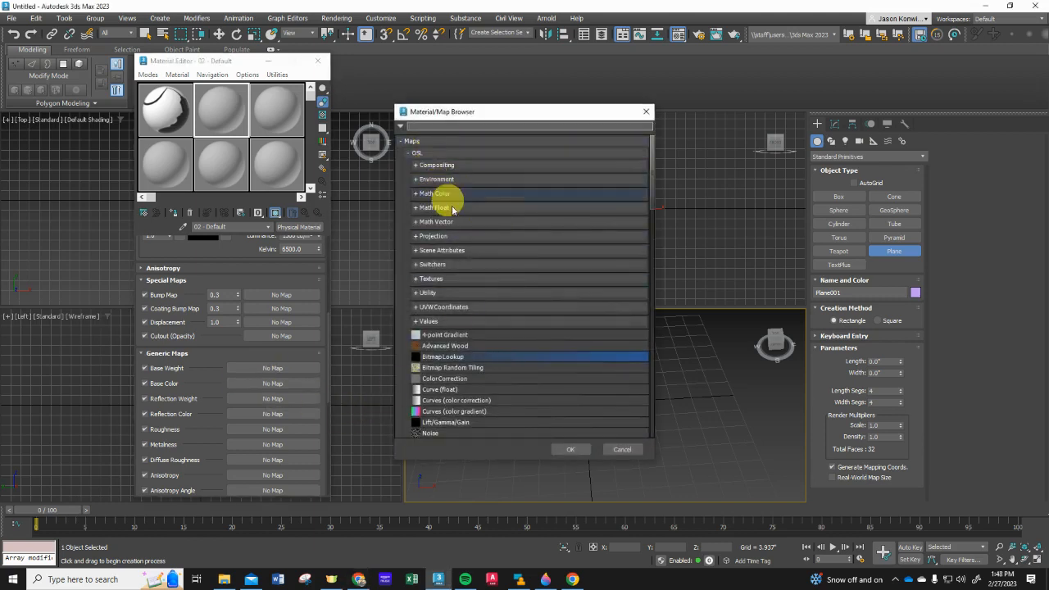
double_click(436, 359)
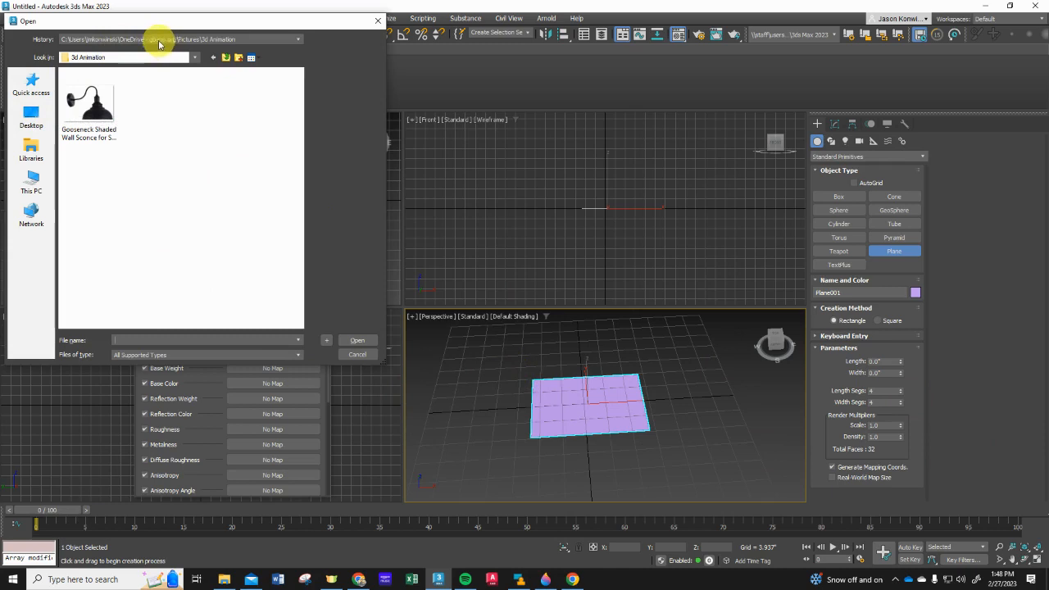
- Load the Gooseneck Shaded Wall Sconce for Spline and Lathe tool PNG from Pictures, 3d Animation, Project 4 Files - Polygon Modeling as the bitmap
left_click(32, 181)
scroll(146, 219, "down", 3)
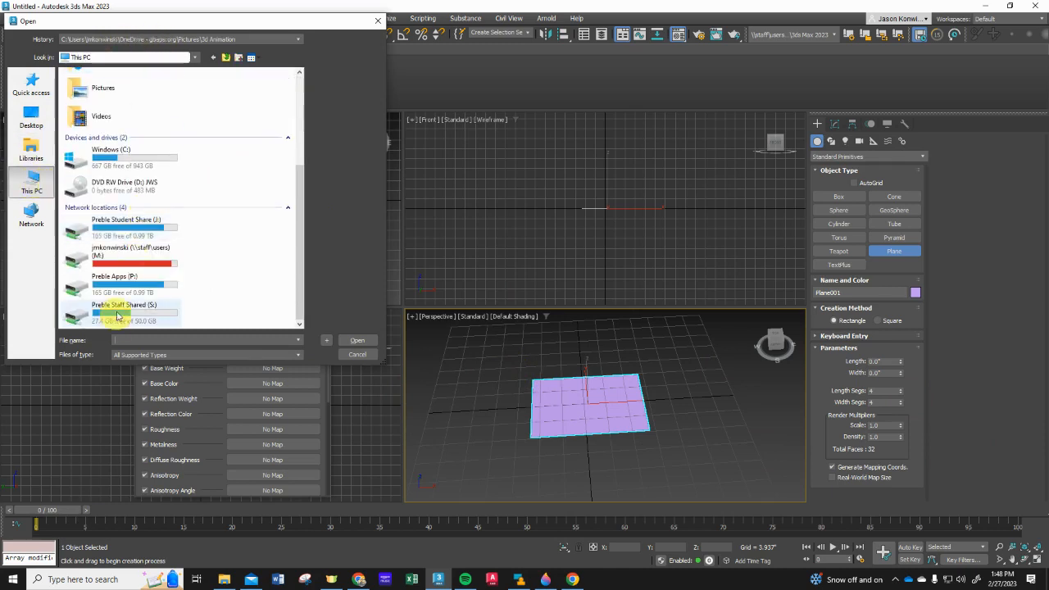
double_click(103, 87)
double_click(90, 89)
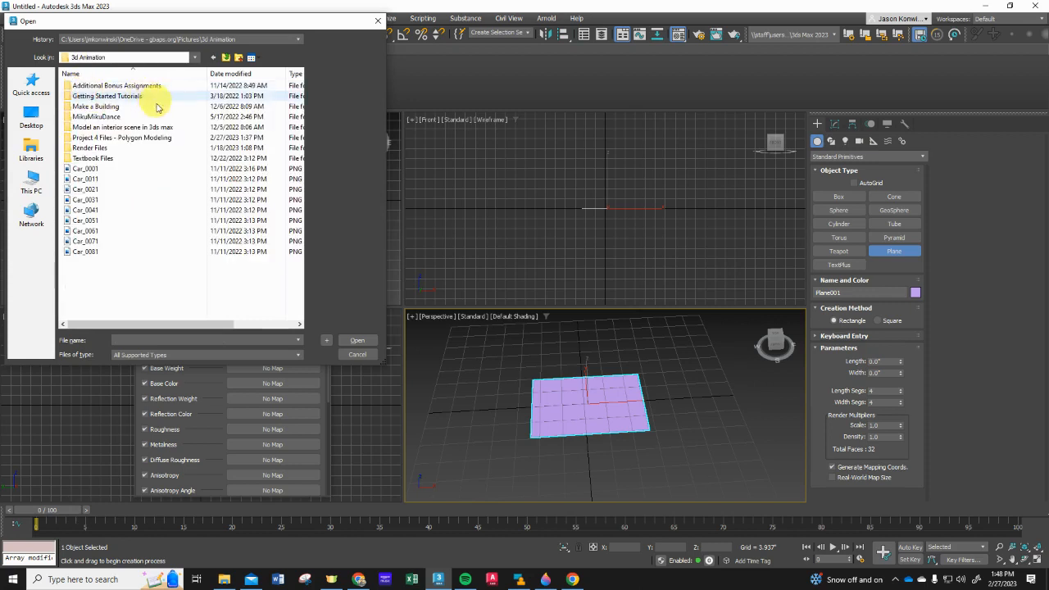
double_click(153, 139)
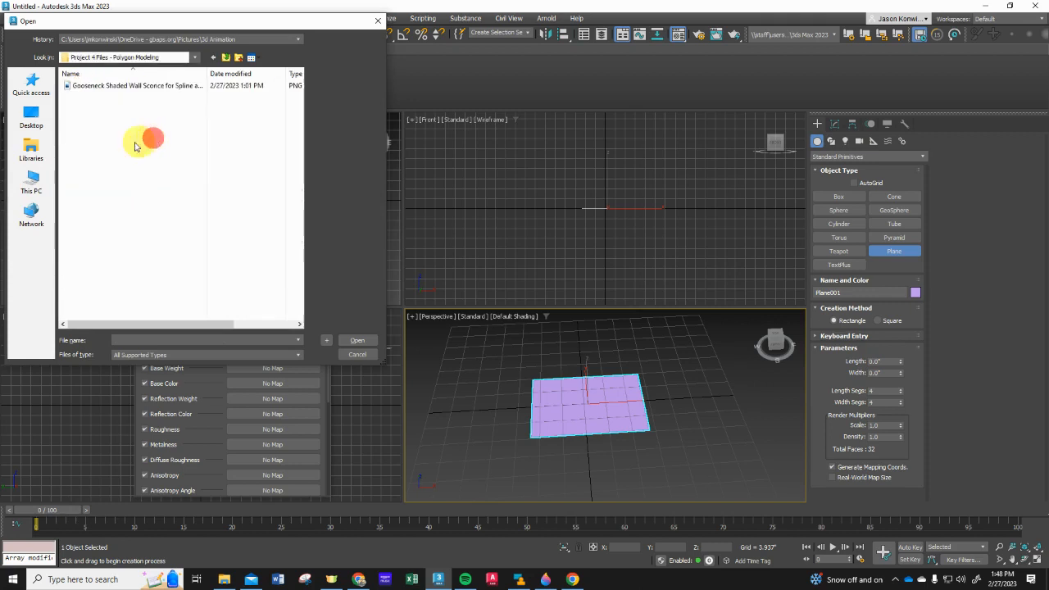
left_click(135, 89)
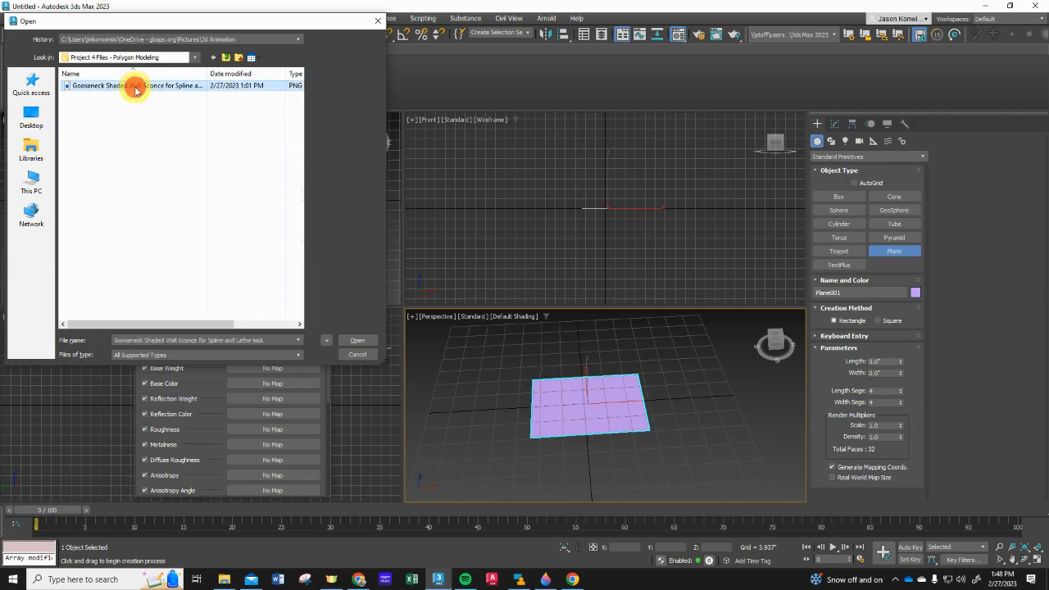
double_click(143, 87)
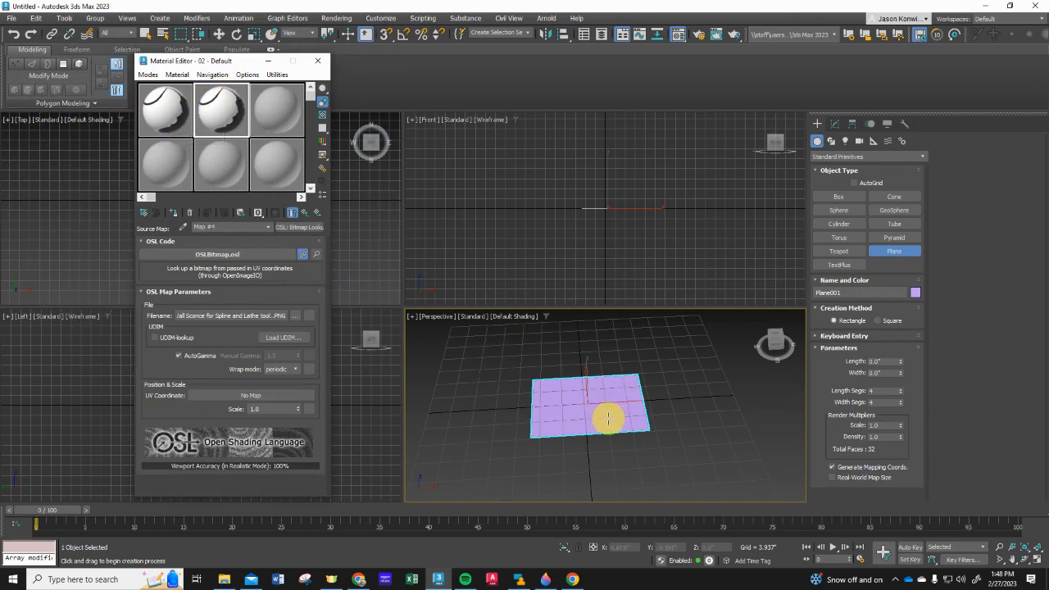
- Apply the 02 - Default material with the sconce image to the plane and close the Material Editor
mouse_move(219, 110)
left_mouse_down()
mouse_move(575, 408)
mouse_move(334, 227)
mouse_move(210, 112)
mouse_move(219, 111)
left_mouse_up()
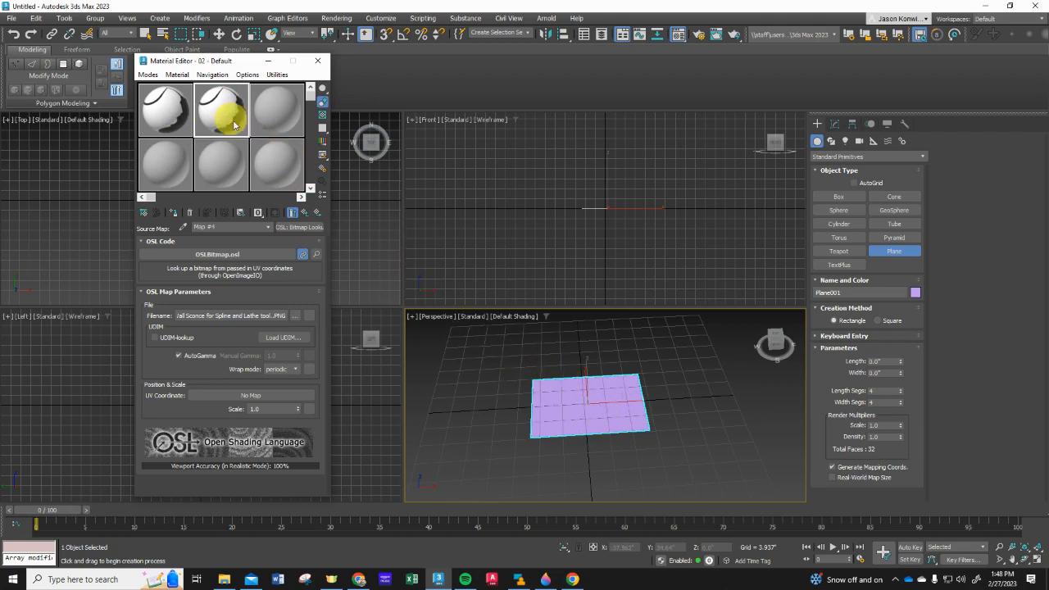
left_click(173, 213)
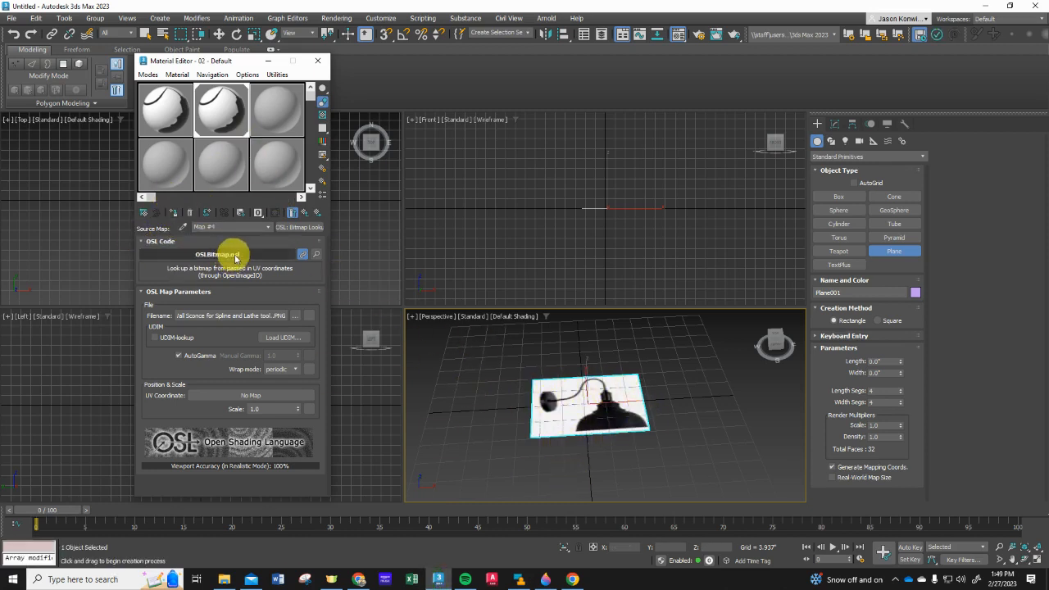
key("ctrl+z")
left_click_drag(232, 105, 597, 399)
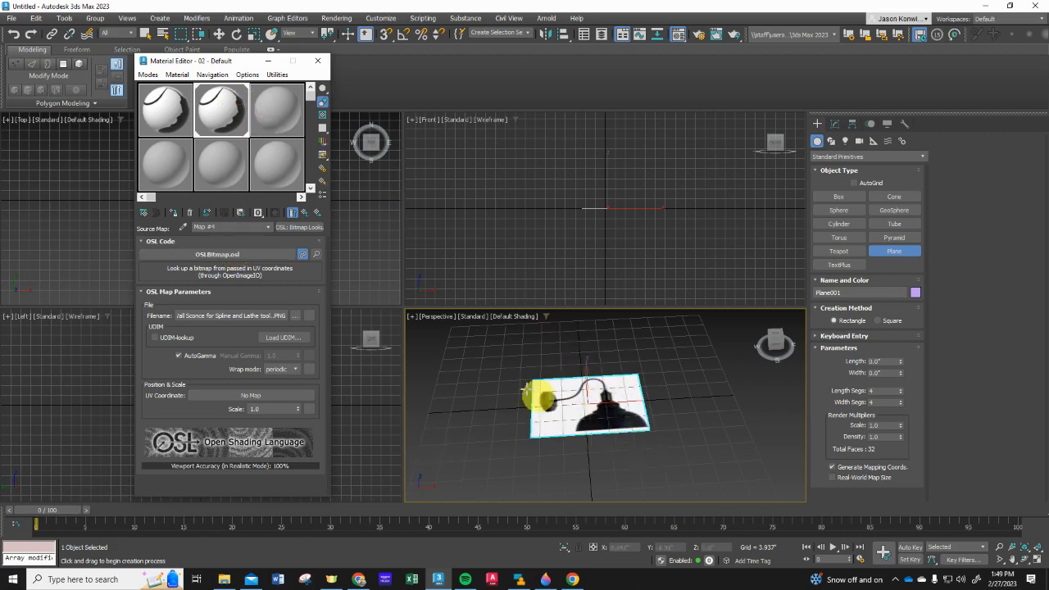
left_click(319, 62)
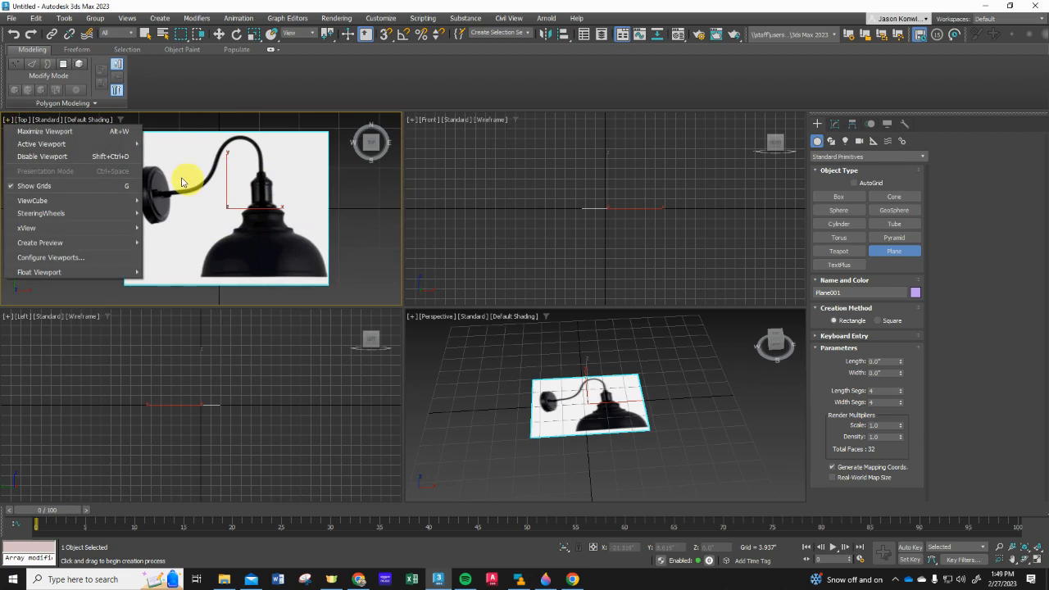
- Maximize the Top viewport and bring up the spline shape types for creating a new shape
left_click(51, 136)
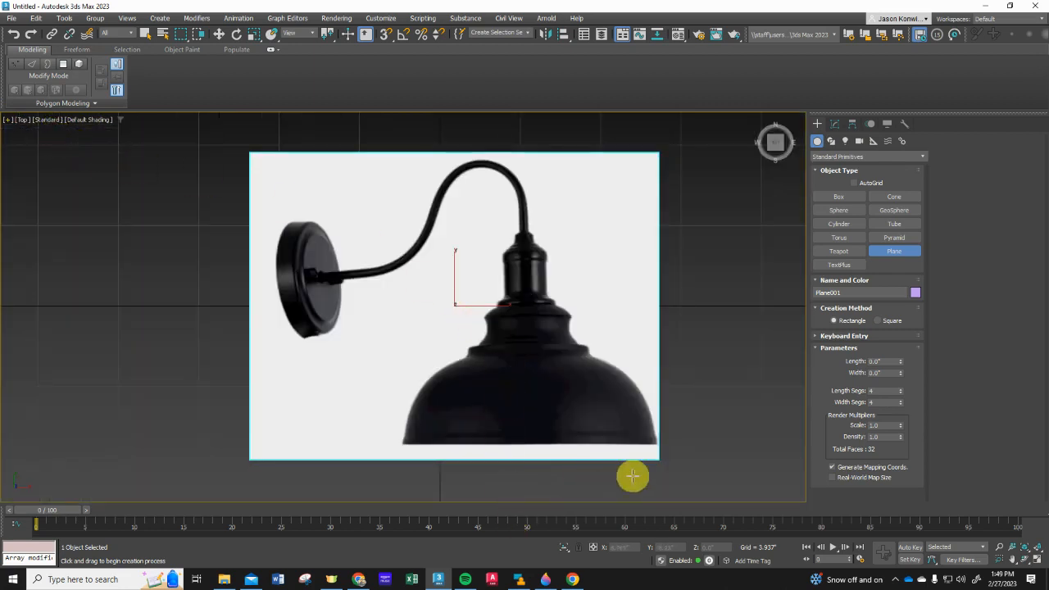
left_click(835, 127)
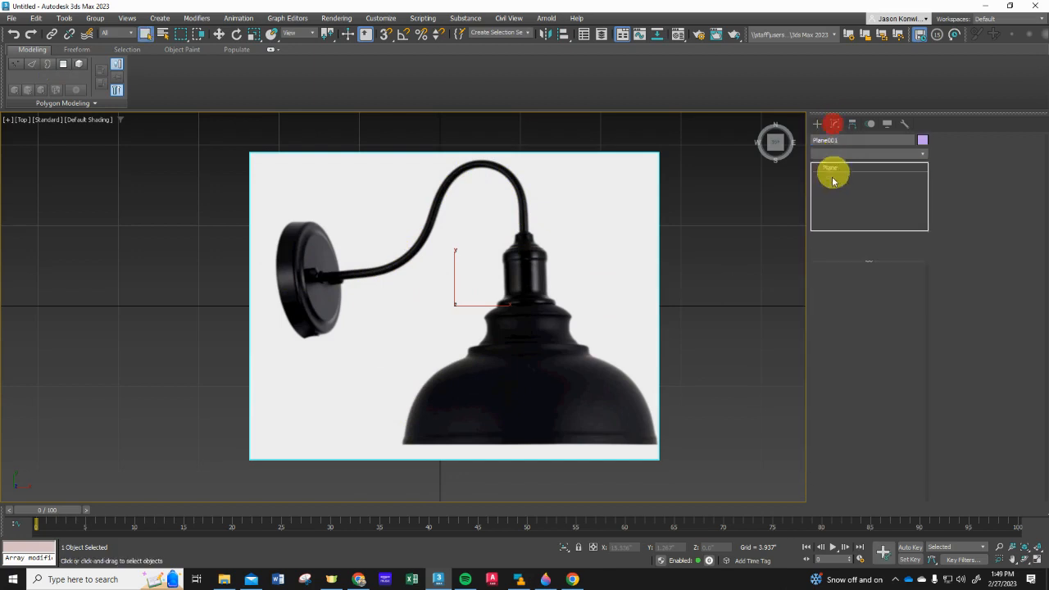
left_click(818, 125)
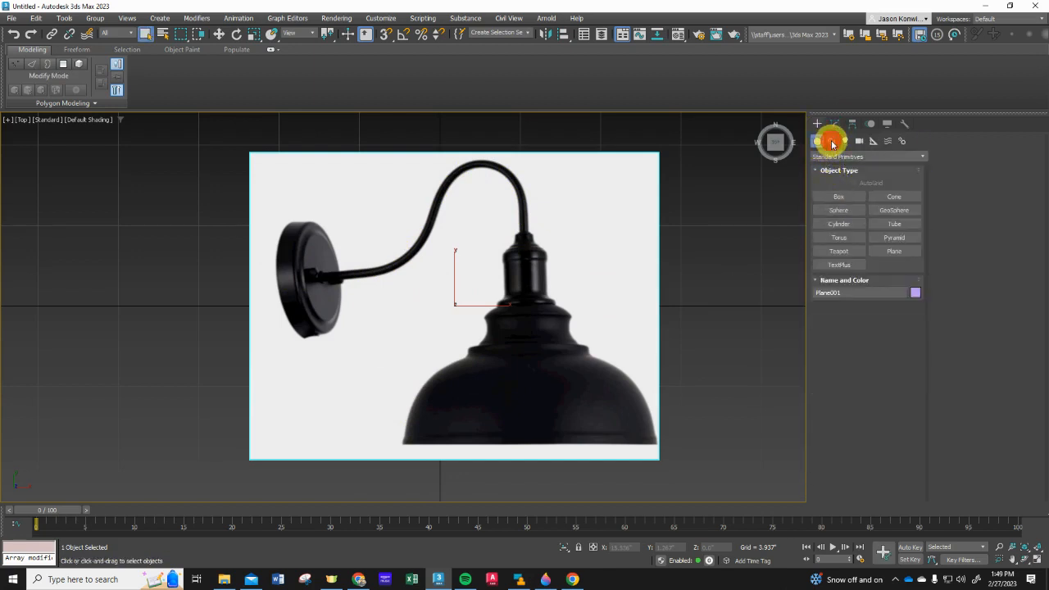
left_click(832, 141)
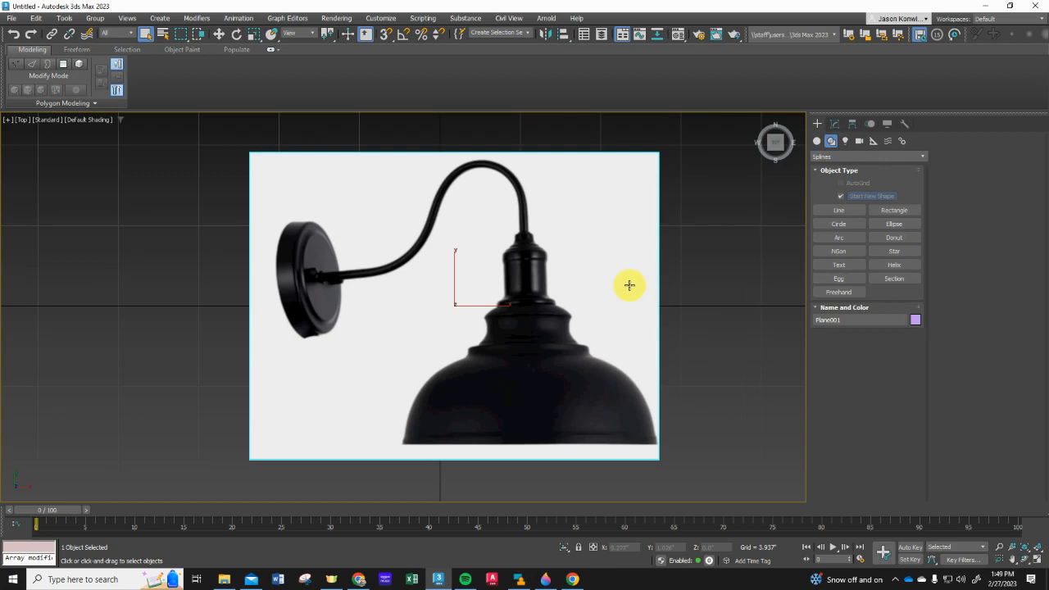